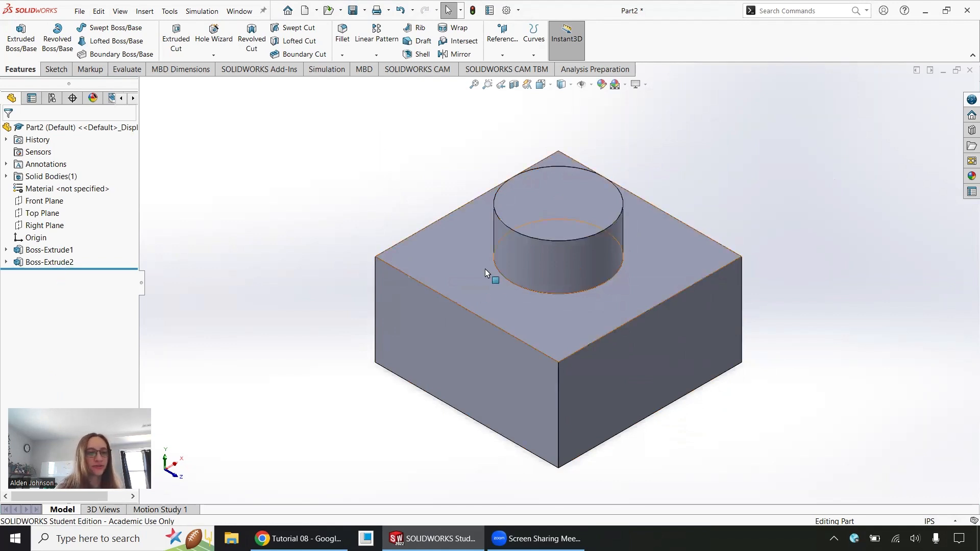
Step: Start a Hole Wizard feature on the block and choose the plain Hole type
left_click(213, 36)
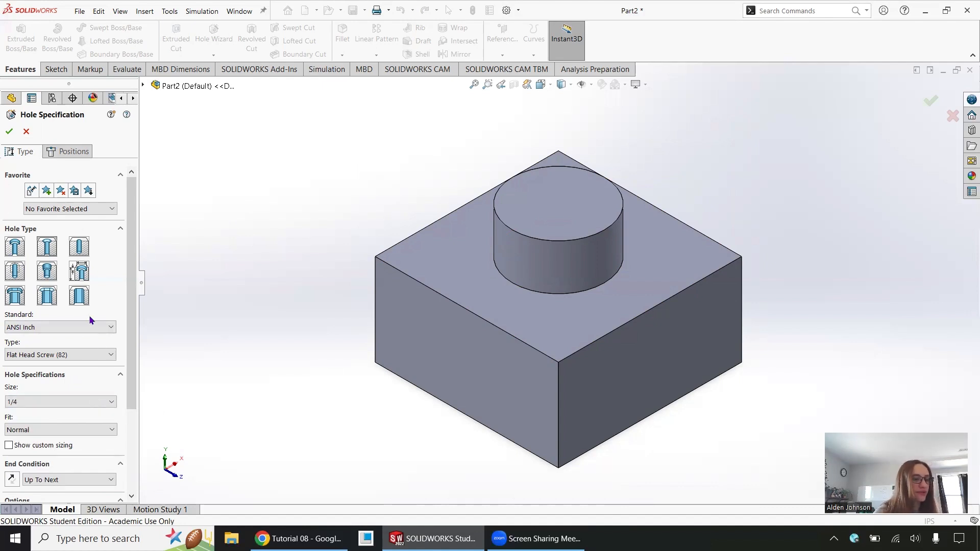
left_click(16, 248)
left_click(54, 247)
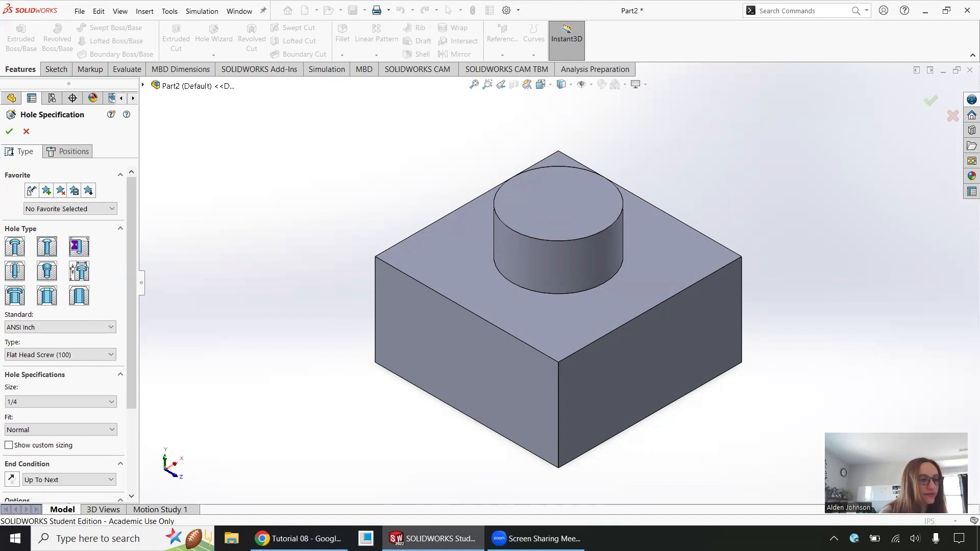
left_click(80, 247)
scroll(75, 269, "down", 3)
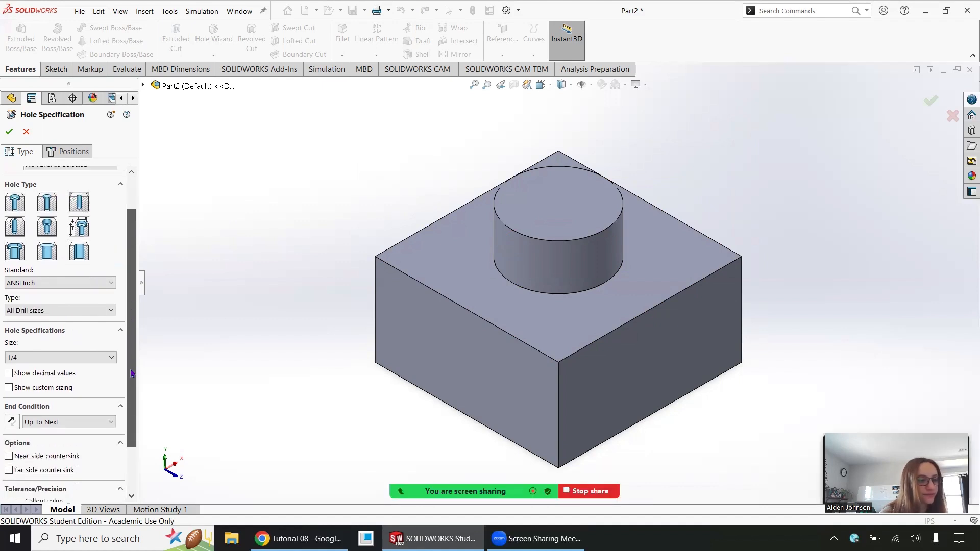
Step: Set the hole's standard to ANSI Inch, its type to All Drill sizes and its size to 1/4
left_click(75, 268)
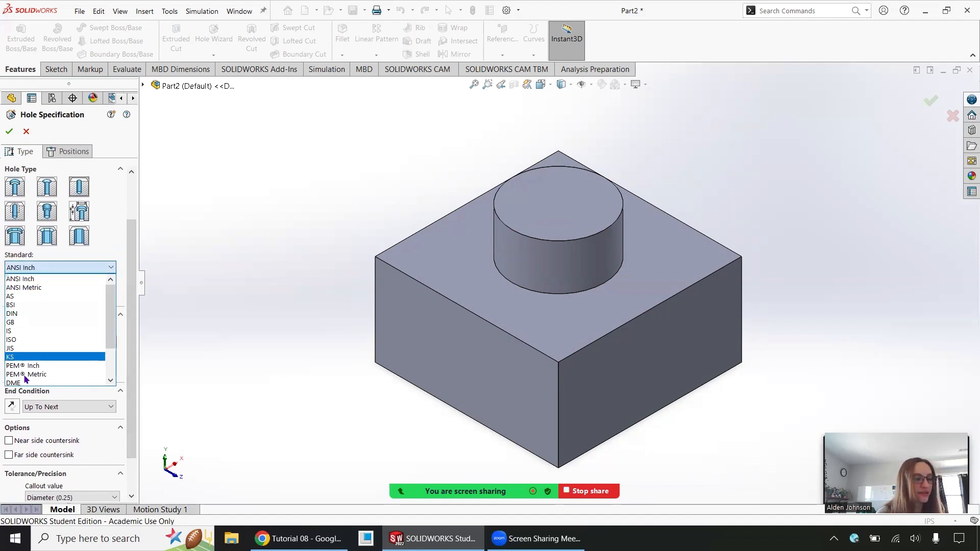
scroll(23, 327, "down", 2)
scroll(83, 287, "up", 2)
left_click(74, 279)
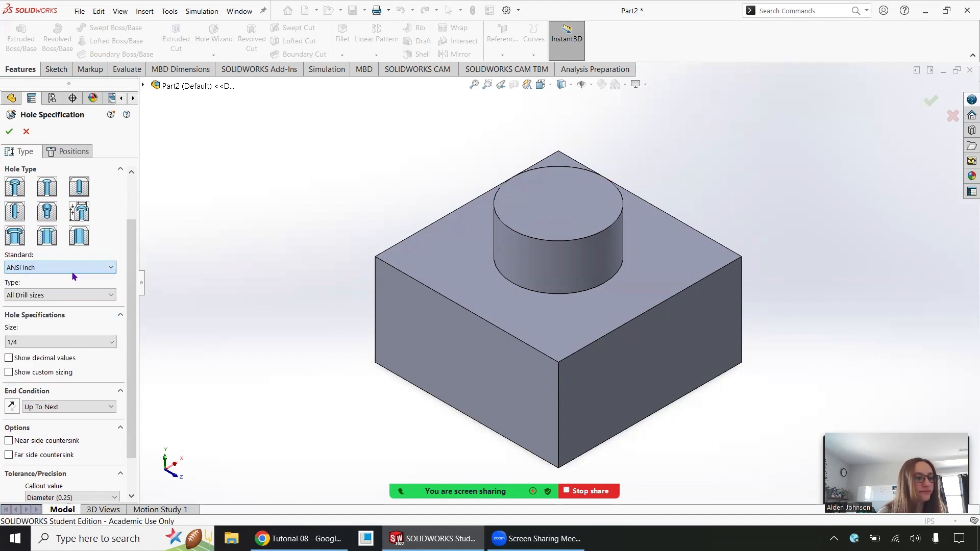
left_click(93, 295)
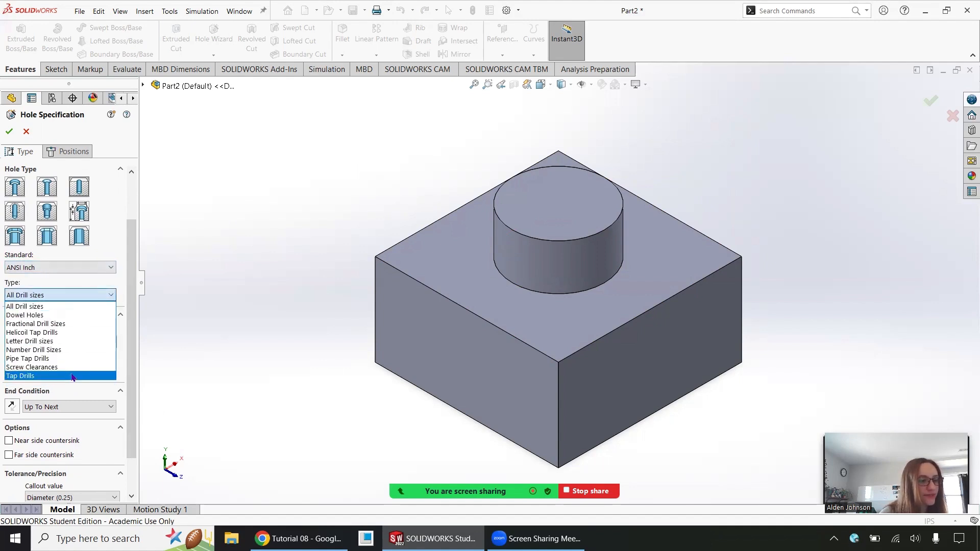
left_click(75, 307)
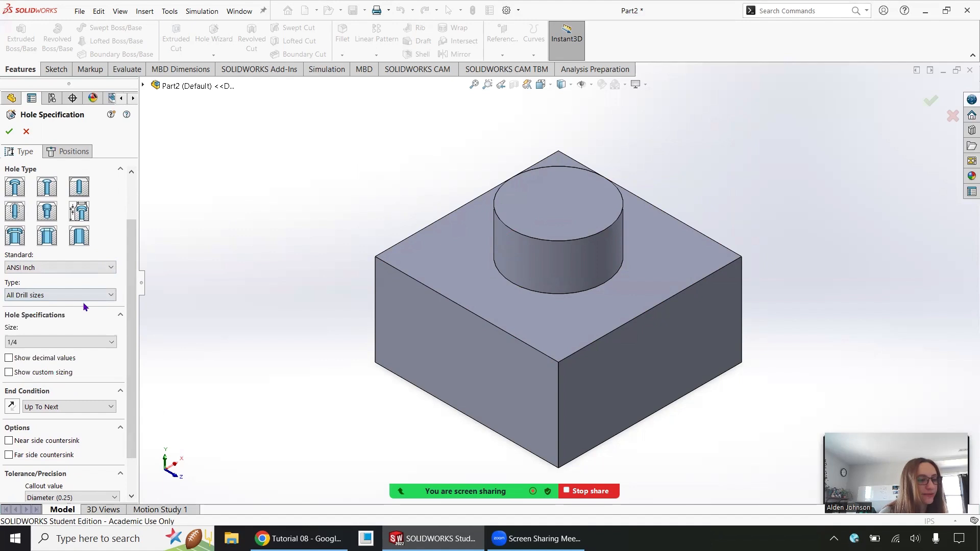
scroll(73, 286, "down", 2)
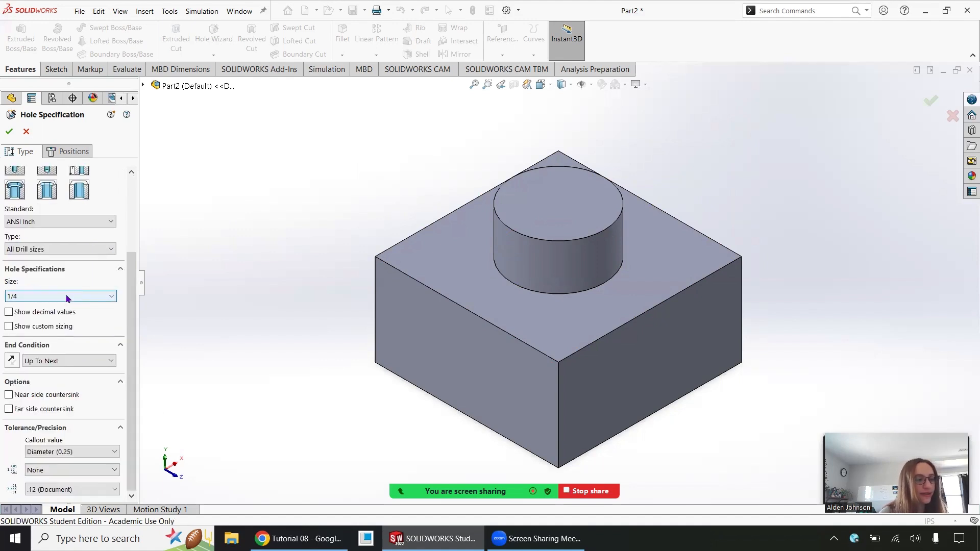
left_click(53, 296)
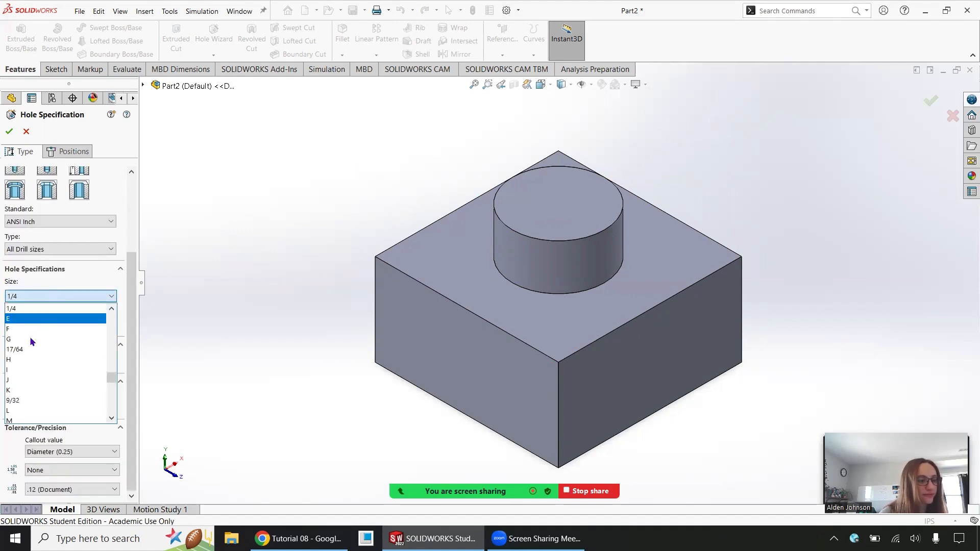
left_click(70, 295)
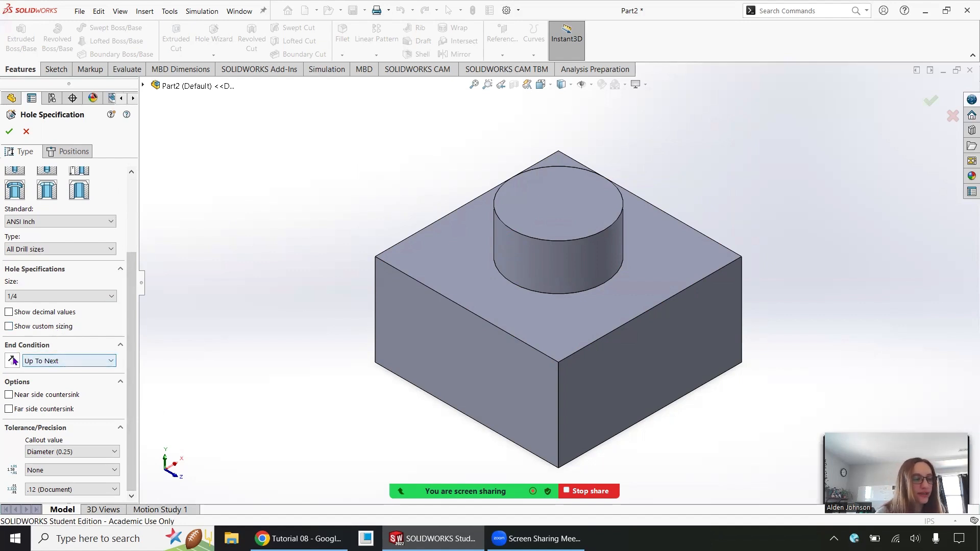
Step: Set the hole's end condition to Blind with a 1.00 in depth and its size to C
left_click(44, 361)
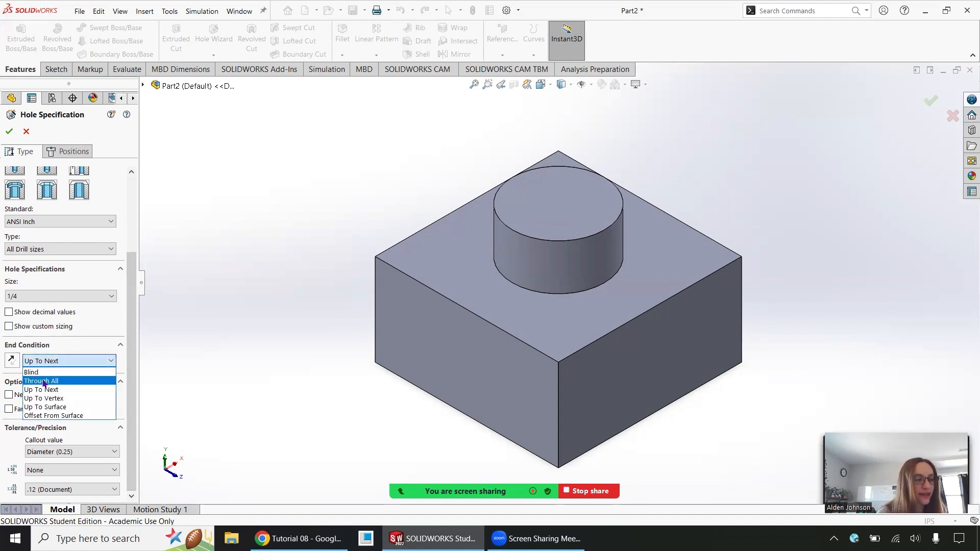
left_click(50, 383)
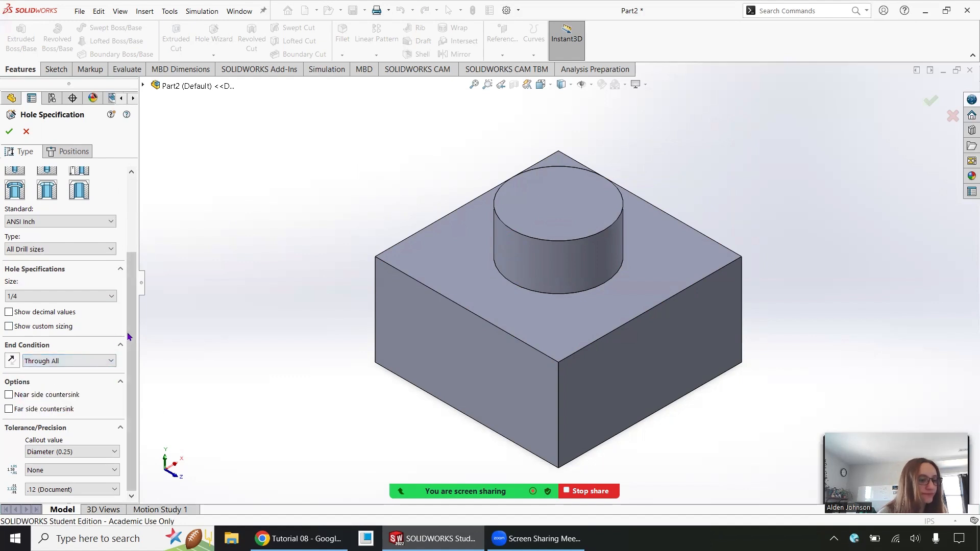
left_click(60, 361)
left_click(62, 362)
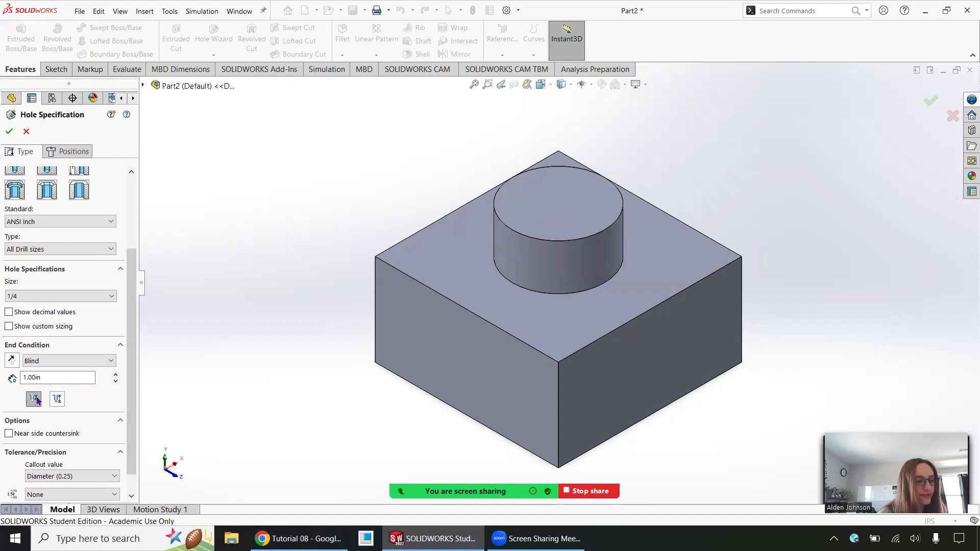
scroll(130, 441, "down", 2)
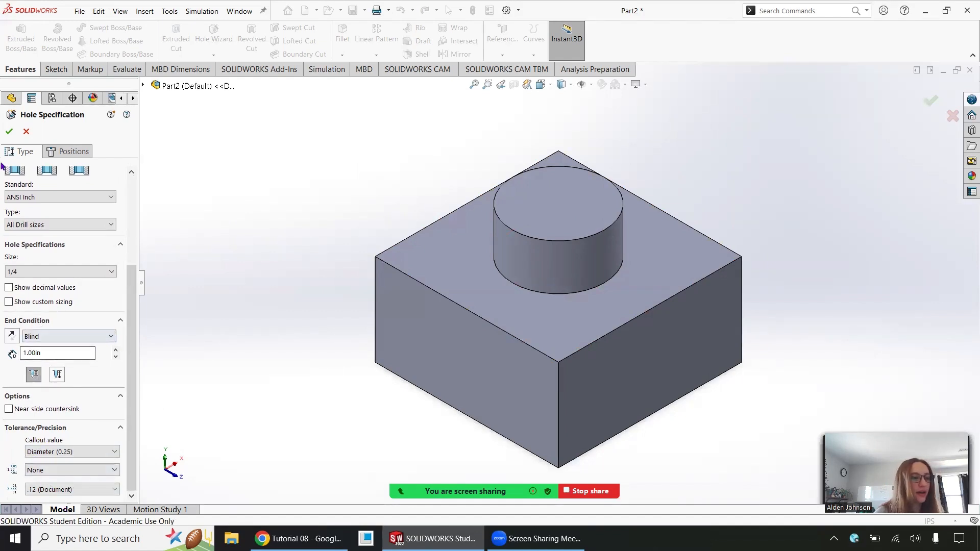
scroll(81, 401, "up", 8)
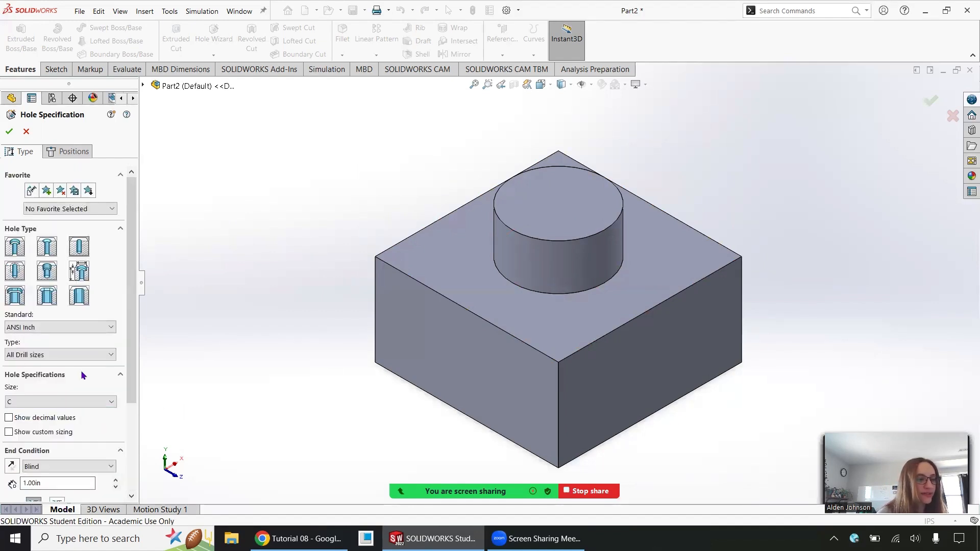
Step: Place one hole centre on the block's top face between the boss and a back corner, about 0.86 in from the side edge
left_click(83, 152)
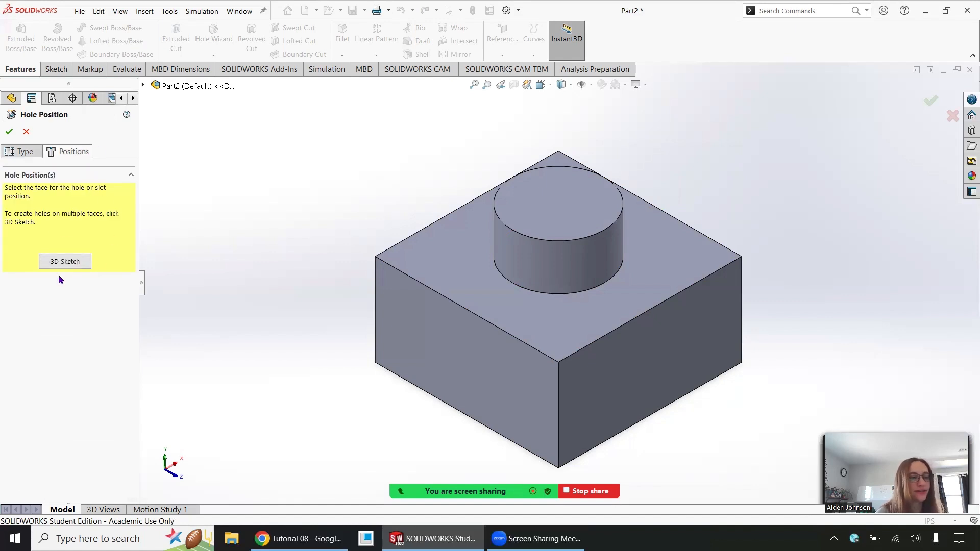
left_click(446, 250)
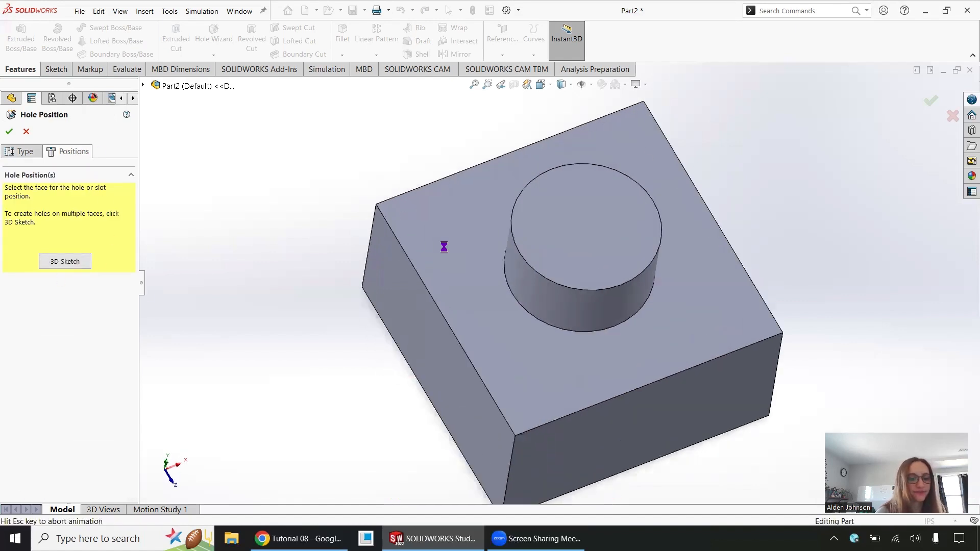
left_click(425, 151)
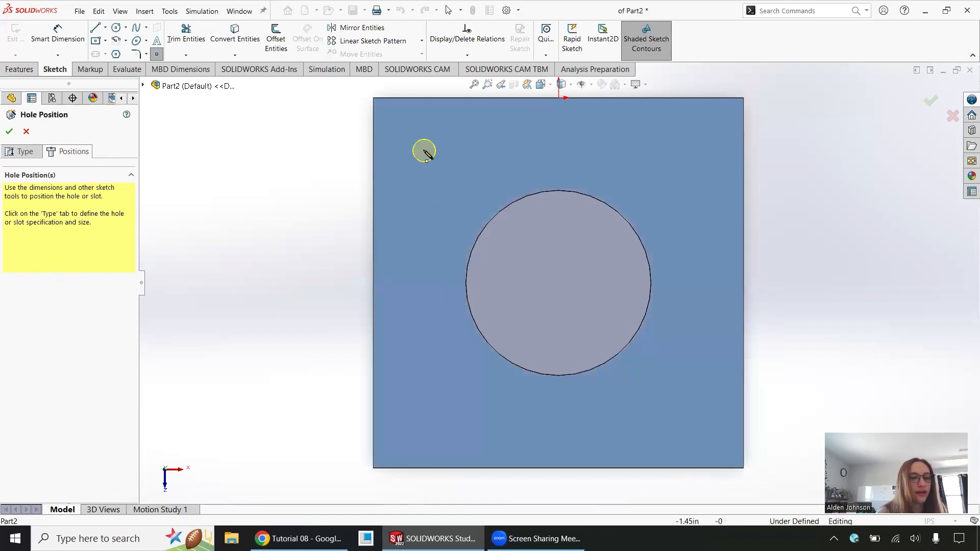
left_click(437, 212)
left_click(563, 135)
left_click(454, 166)
left_click(453, 166)
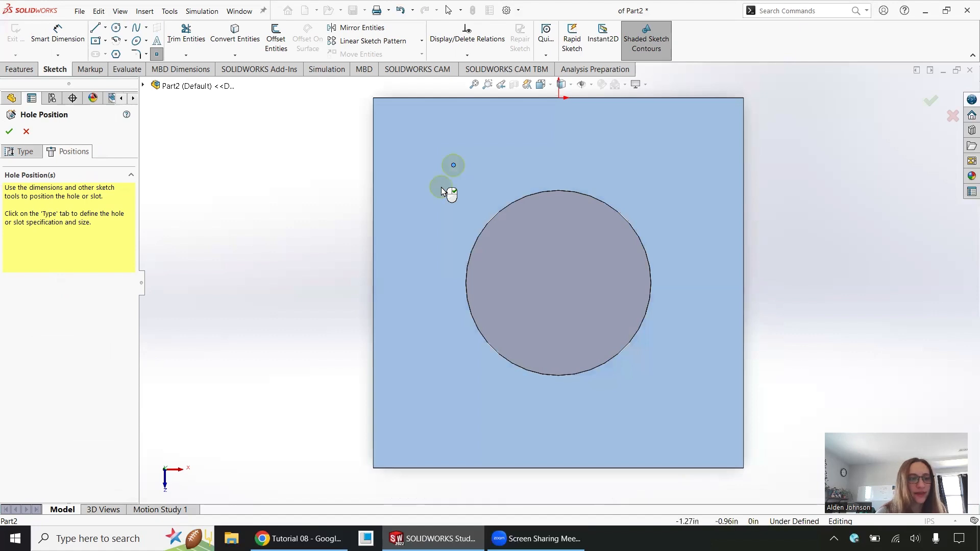
Step: Dimension the hole centre 1 in from the block's nearest side edge
left_click(62, 34)
left_click(453, 166)
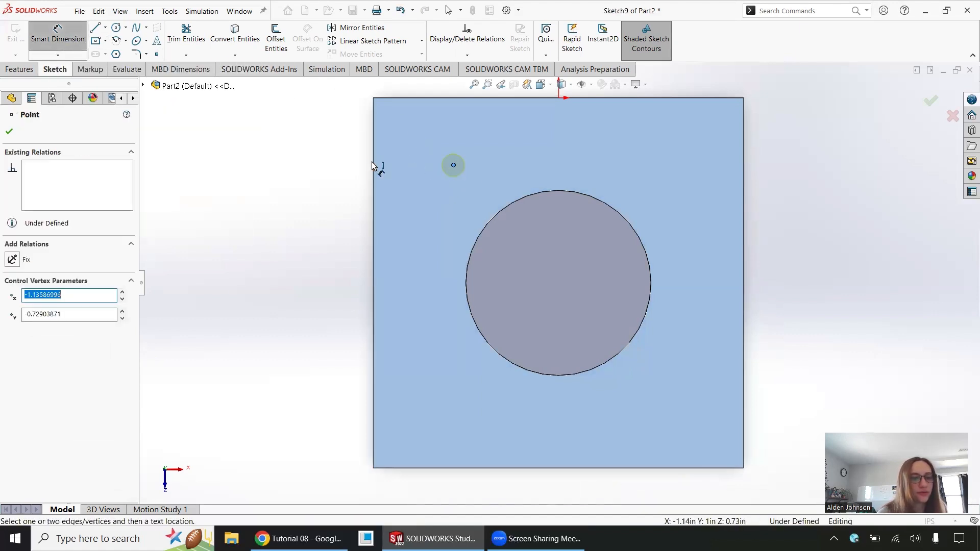
left_click(375, 170)
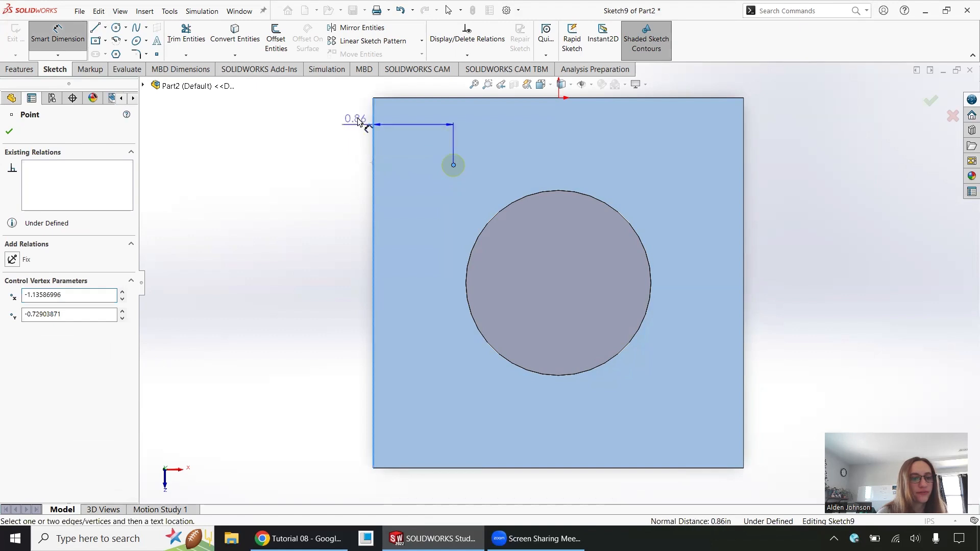
left_click(332, 103)
type("1")
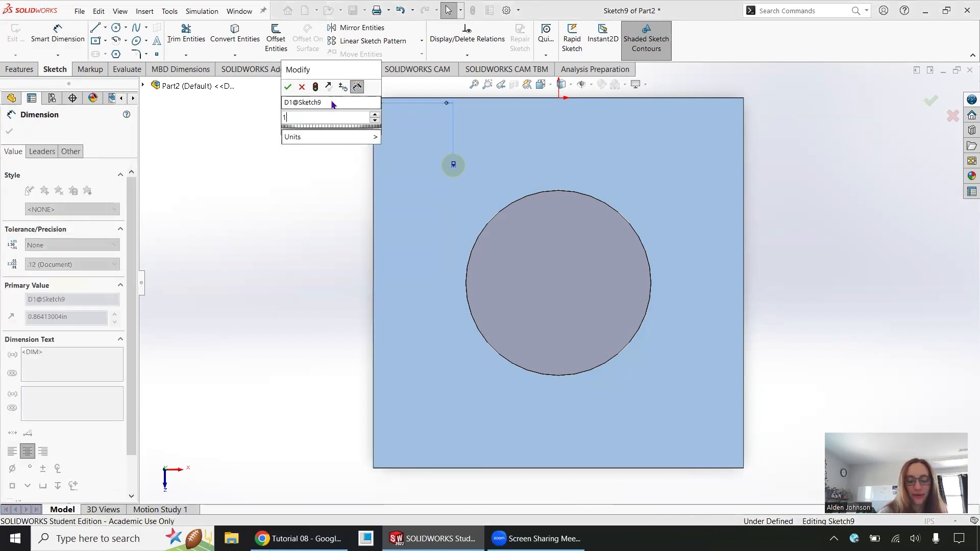
key("Return")
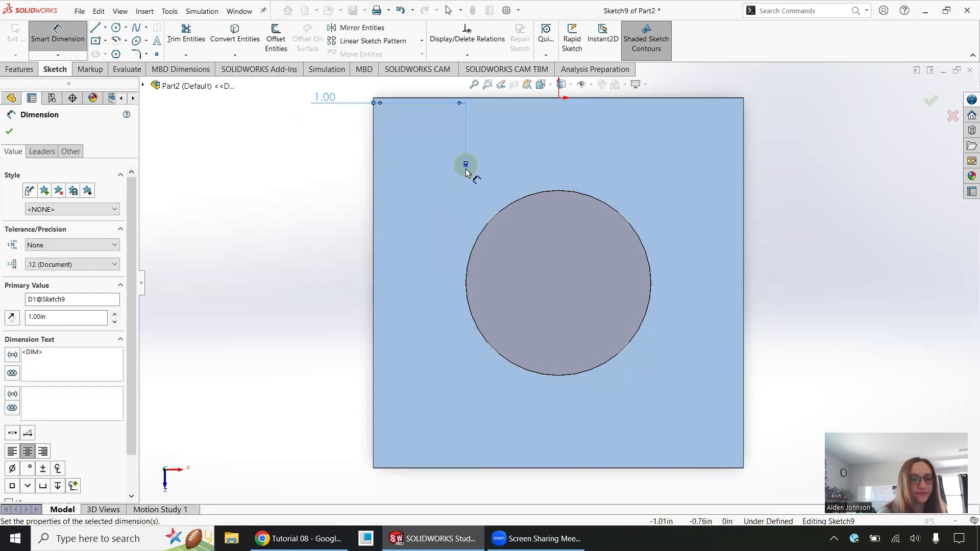
Step: Dimension the hole centre 1 in from the block's back edge and finish the hole feature
left_click(465, 164)
left_click(408, 98)
left_click(322, 148)
type("1")
key("Return")
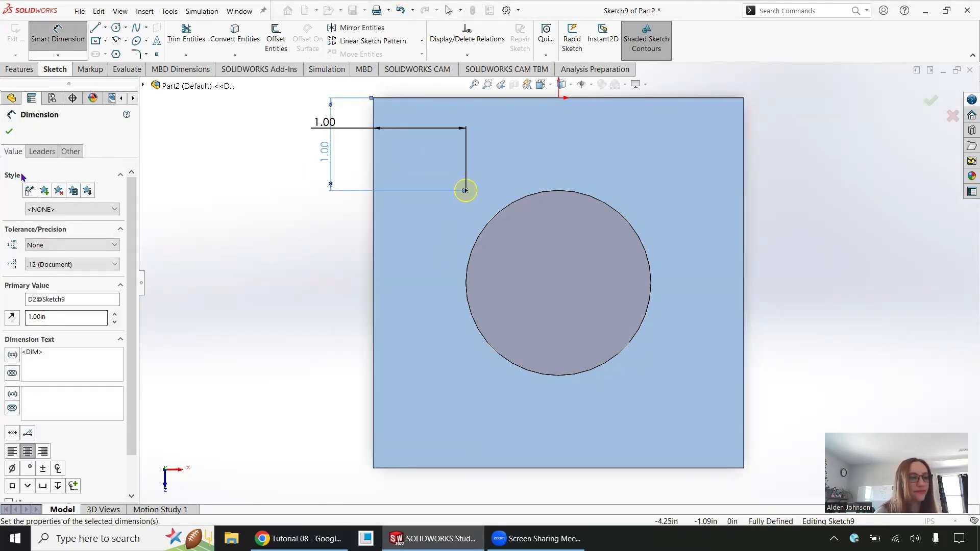
left_click(10, 132)
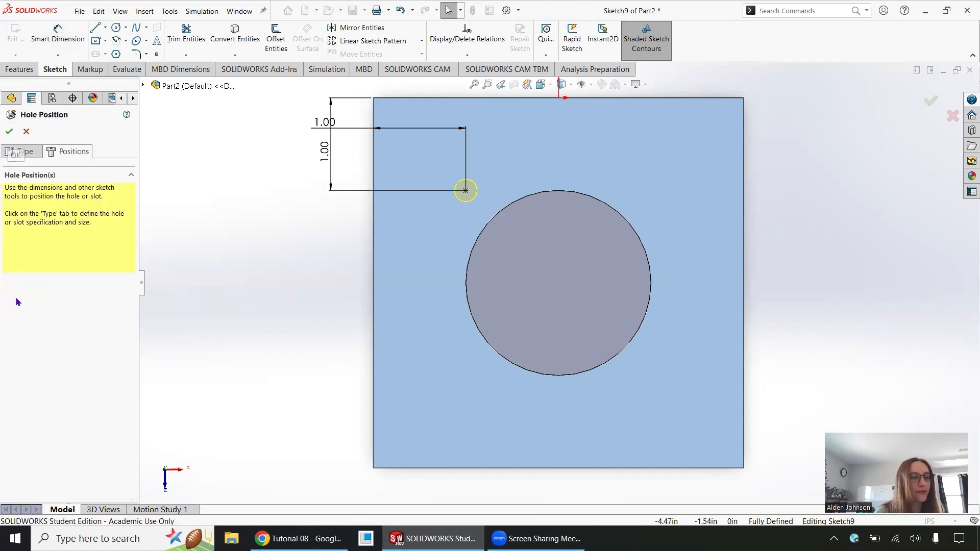
left_click(19, 151)
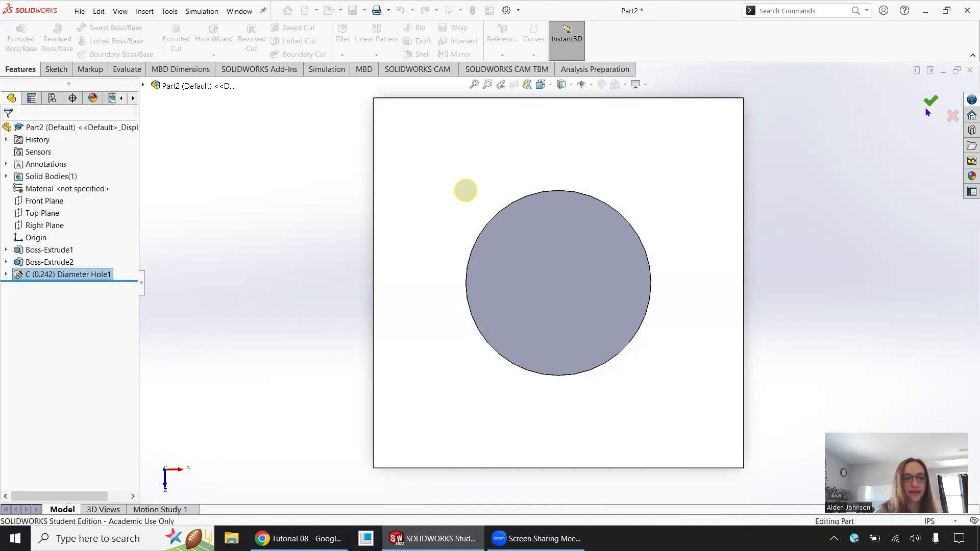
Step: Inspect the blind hole's depth from the side with hidden lines visible and return to the shaded-with-edges display
middle_click_drag(455, 350, 253, 285)
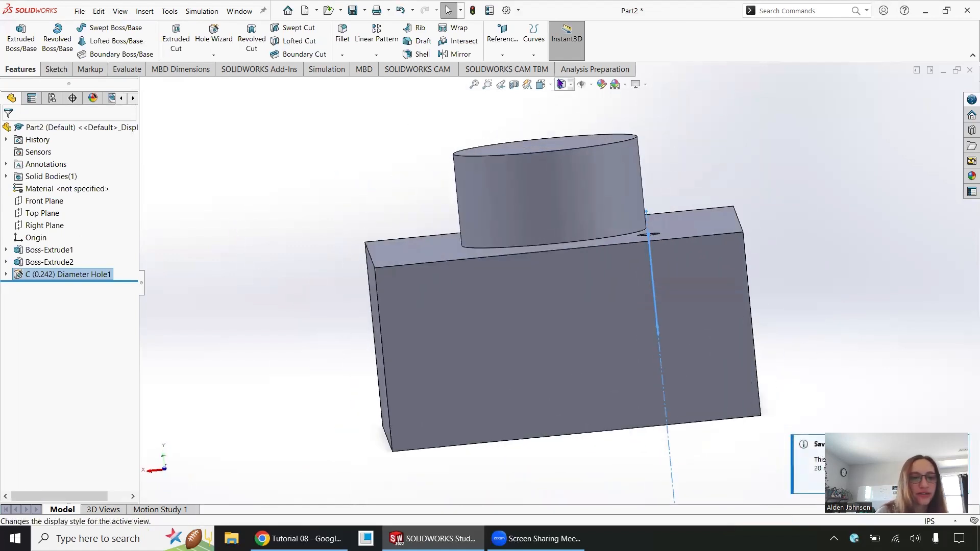
left_click(561, 84)
left_click(564, 142)
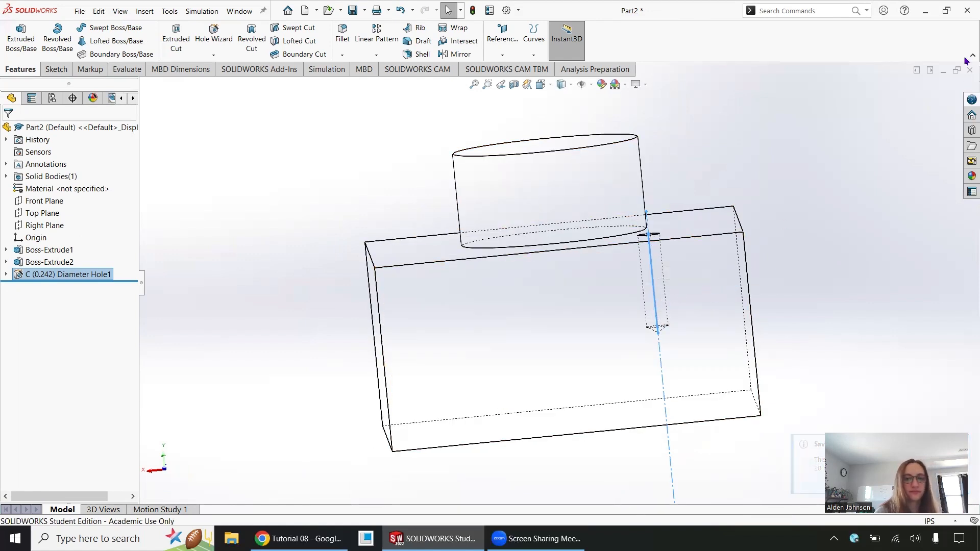
left_click(561, 84)
left_click(563, 101)
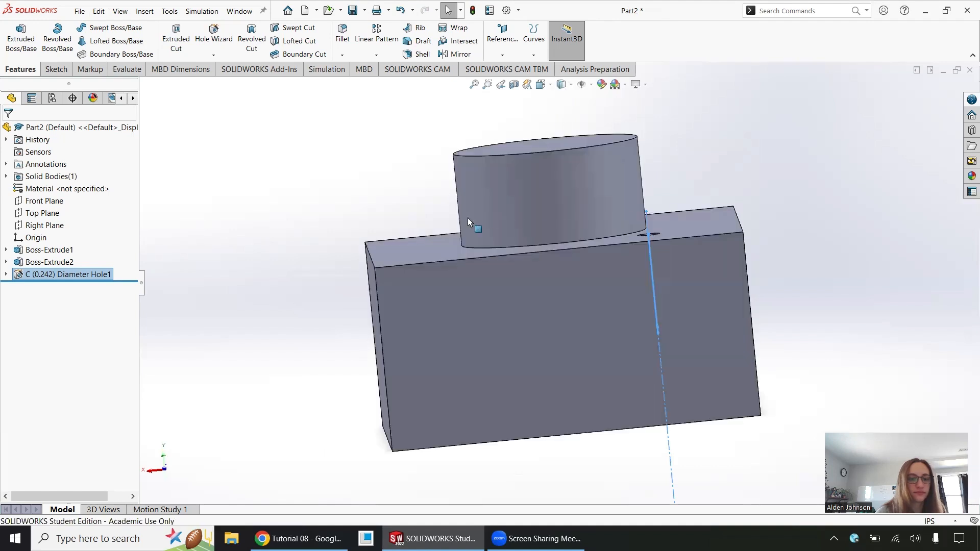
middle_click_drag(365, 169, 674, 247)
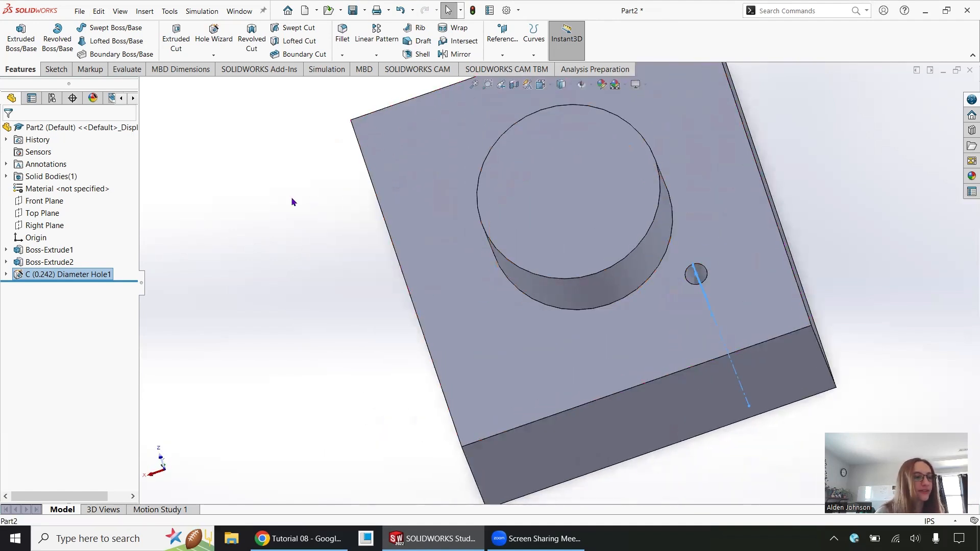
Step: Start a second Hole Wizard feature as an ANSI Inch counterbore for a Binding Head Screw, size #10
left_click(206, 53)
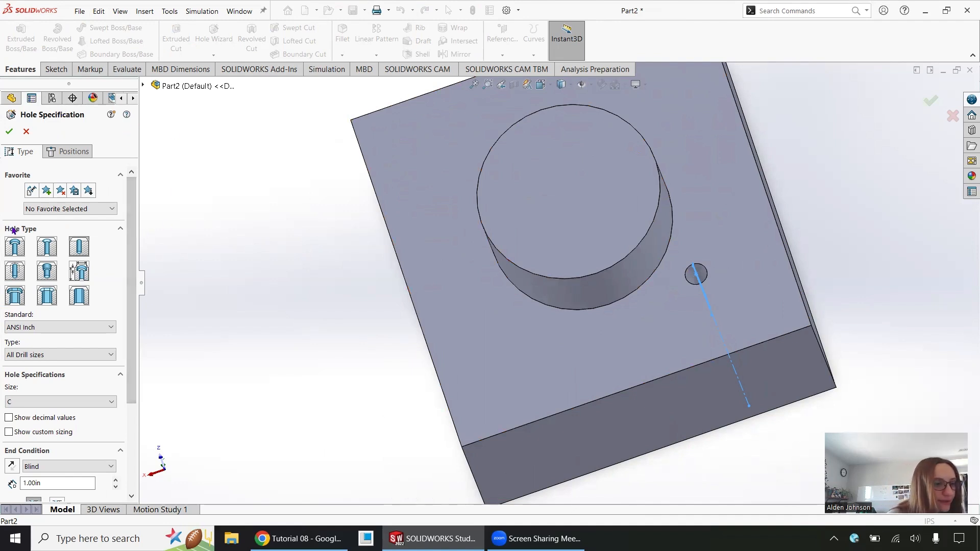
left_click(14, 249)
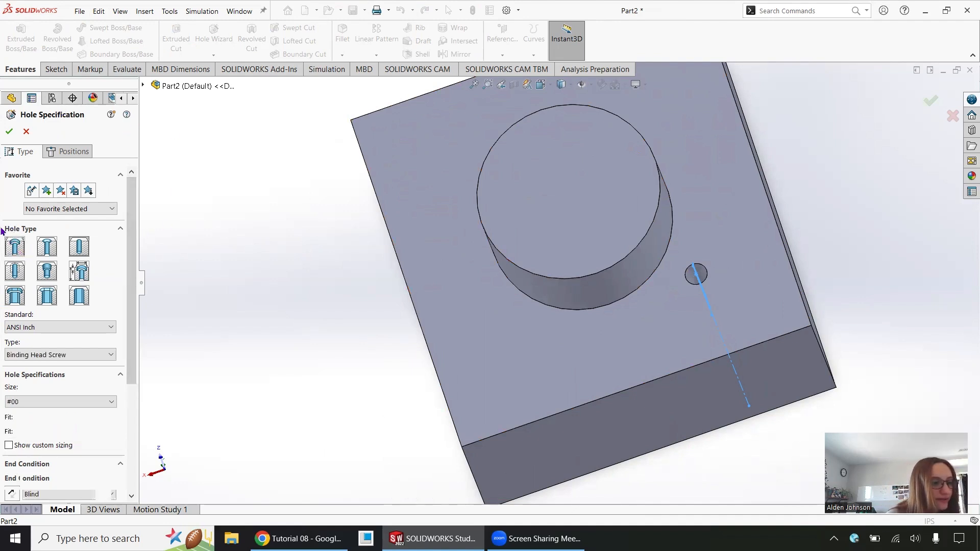
left_click_drag(129, 312, 150, 373)
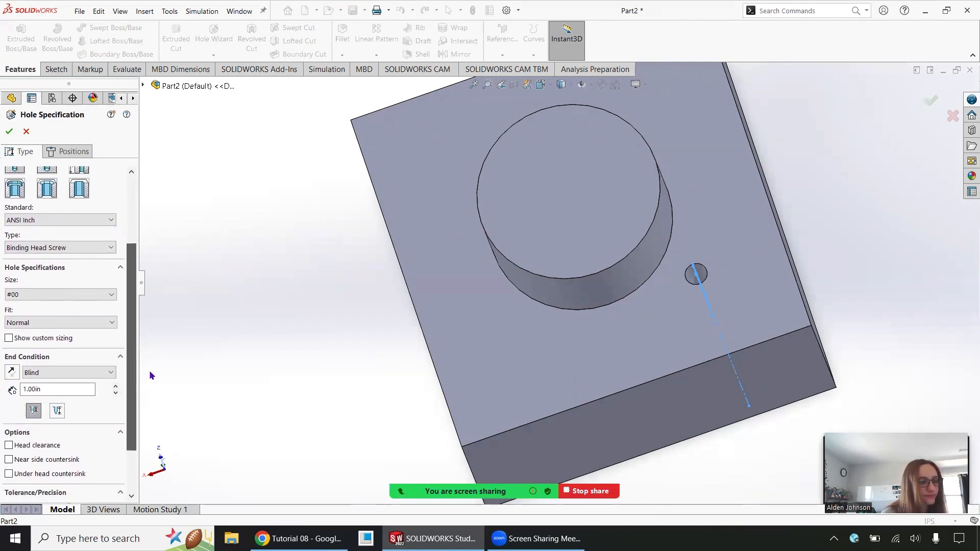
left_click(56, 295)
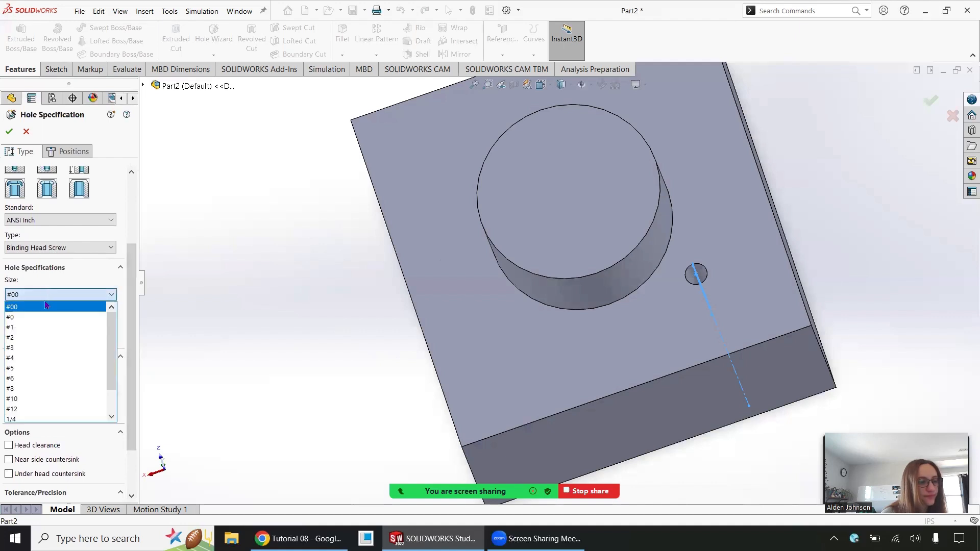
left_click(49, 400)
scroll(131, 356, "down", 3)
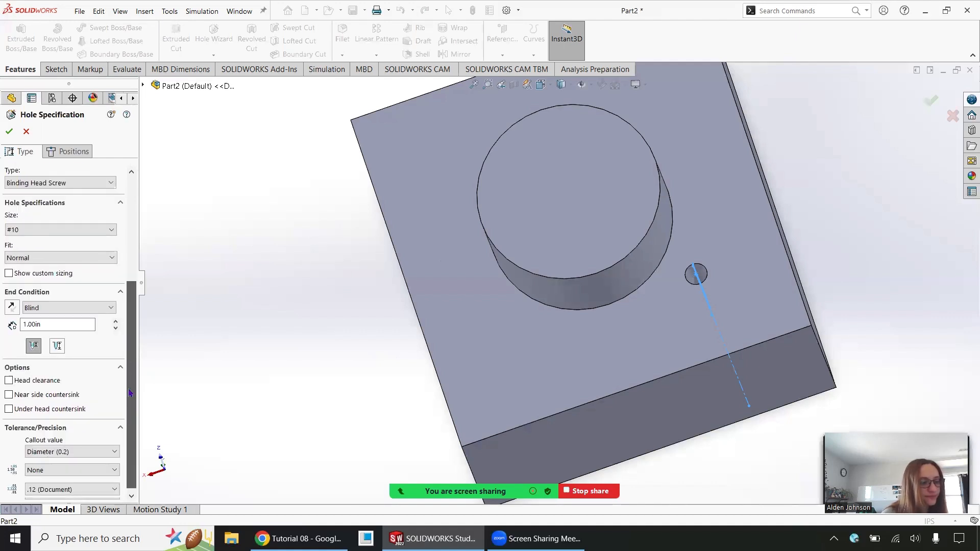
Step: Place four counterbore positions on the boss's top face, two towards the back and two towards the front
scroll(131, 356, "up", 9)
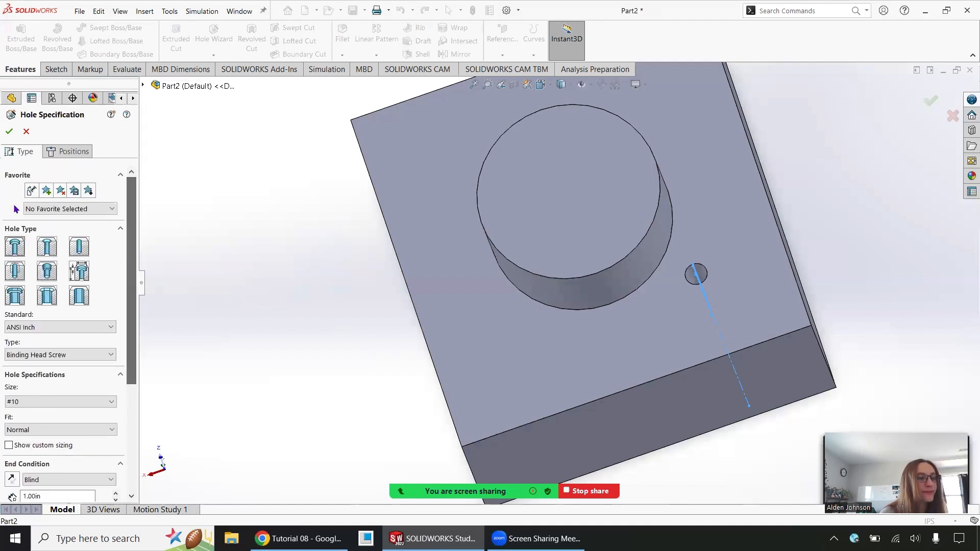
left_click(59, 152)
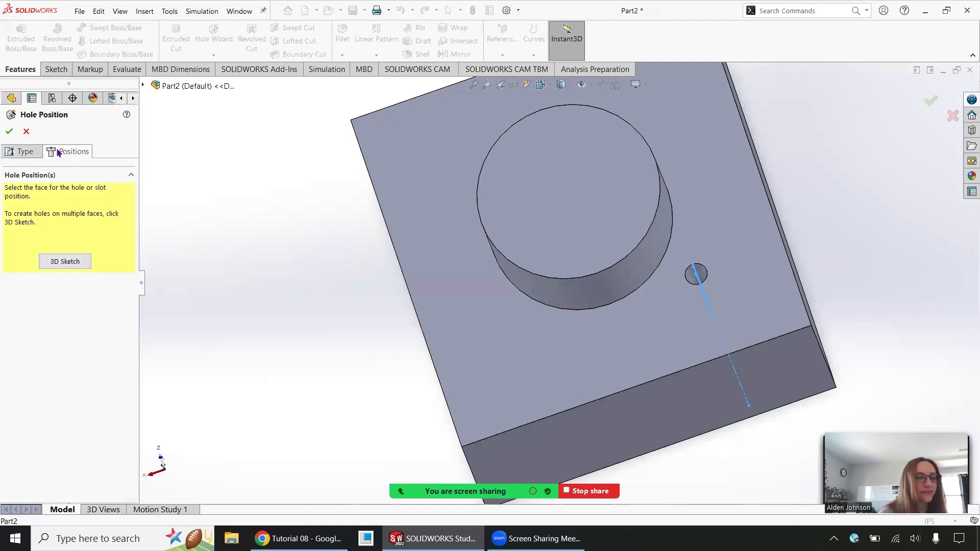
left_click(567, 229)
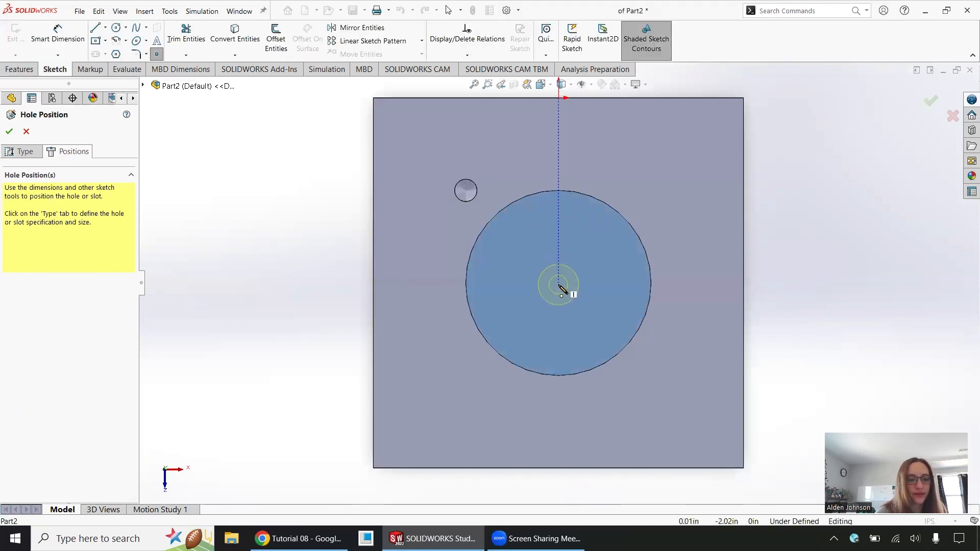
left_click(539, 306)
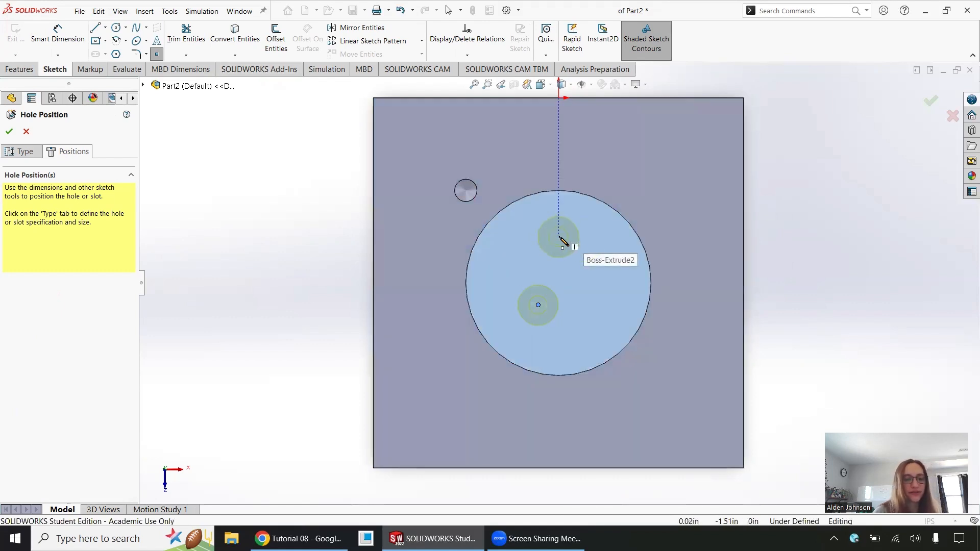
left_click(579, 244)
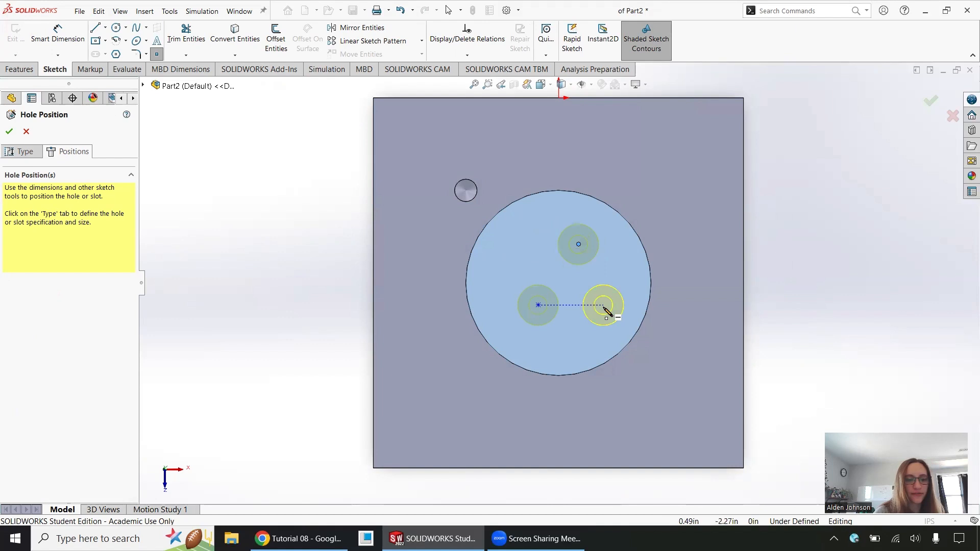
left_click(608, 298)
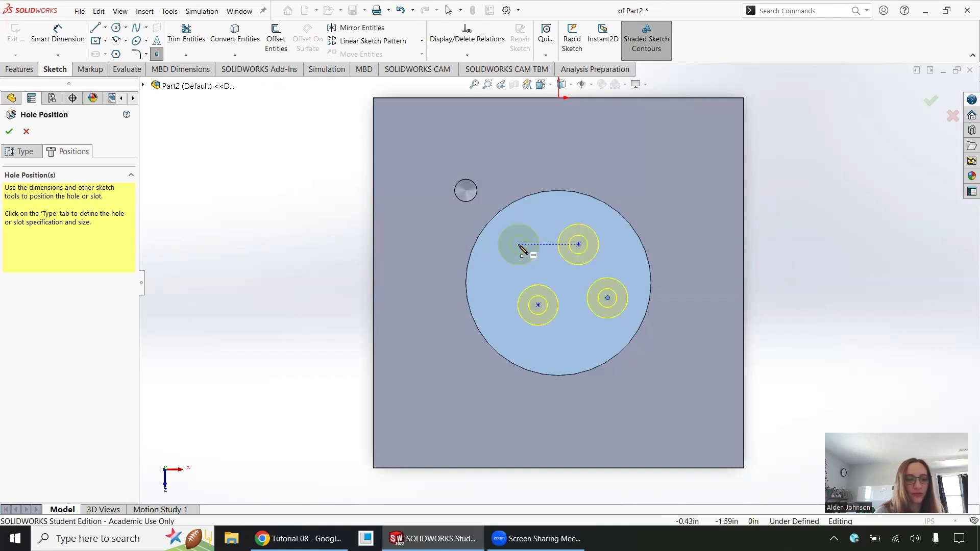
left_click(519, 244)
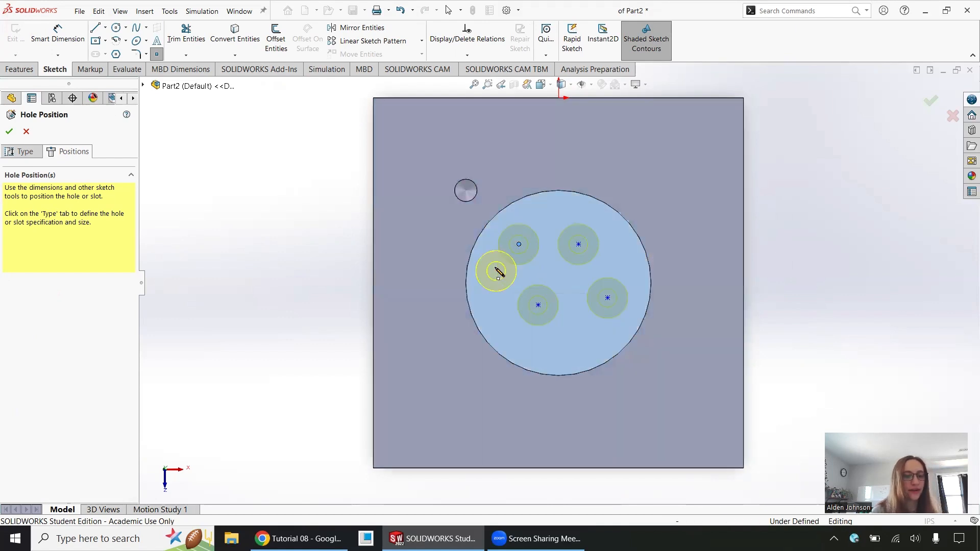
key("Escape")
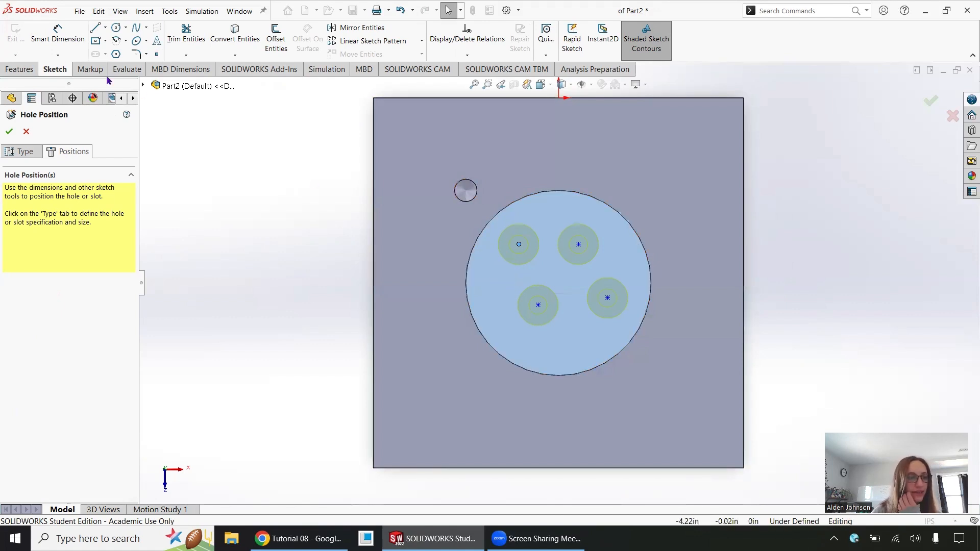
Step: Dimension the back-left counterbore centre 1.5 in from the block's left edge
left_click(58, 31)
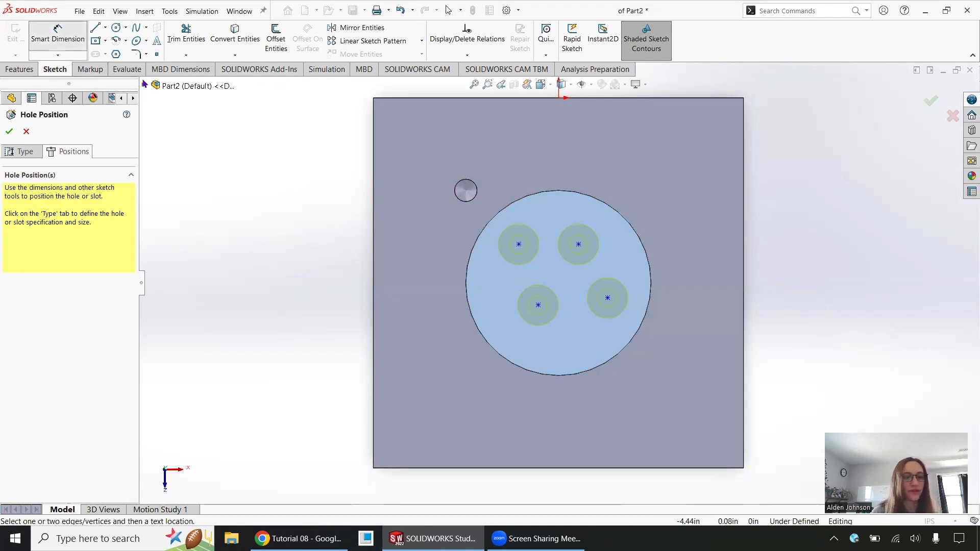
left_click(518, 245)
left_click(375, 241)
left_click(424, 129)
type("1")
key("Return")
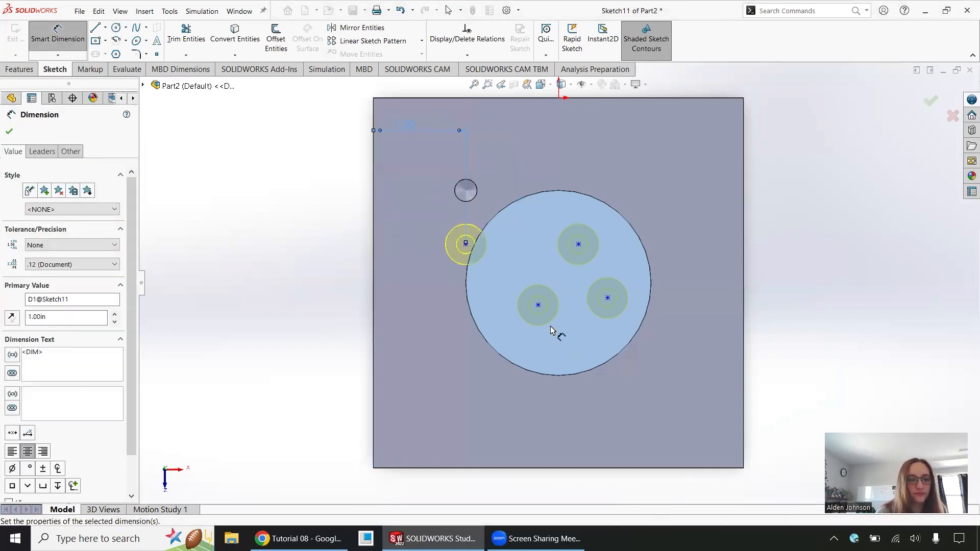
double_click(407, 125)
type("1.5")
key("Return")
Step: Dimension the back-right counterbore centre 2 in from the block's left edge
left_click(579, 244)
left_click(376, 220)
left_click(406, 138)
type("2")
key("Return")
Step: Dimension the front-right counterbore centre 1.5 in and the front-left one 2 in from the block's right edge
left_click(607, 298)
left_click(692, 306)
type("1.5")
key("Return")
left_click(538, 305)
left_click(743, 347)
left_click(667, 332)
type("2")
key("Return")
key("Escape")
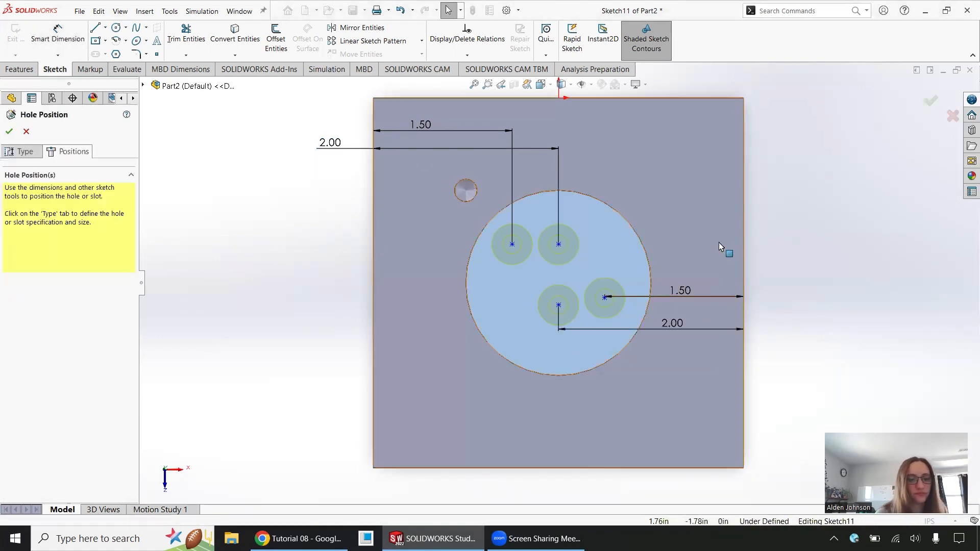
Step: Add a Horizontal relation between the two front hole centres and another between the two back hole centres
left_click(605, 298)
left_click(559, 305, "ctrl")
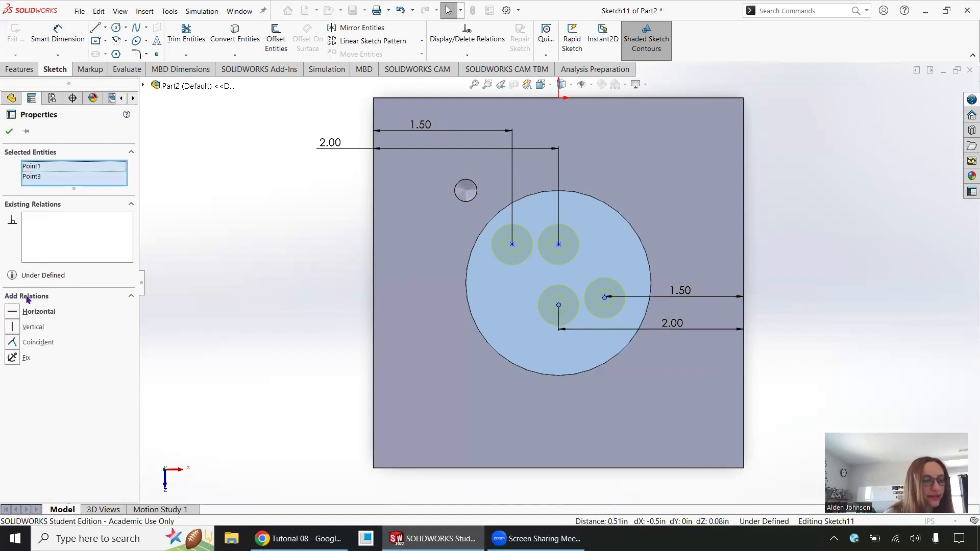
left_click(38, 312)
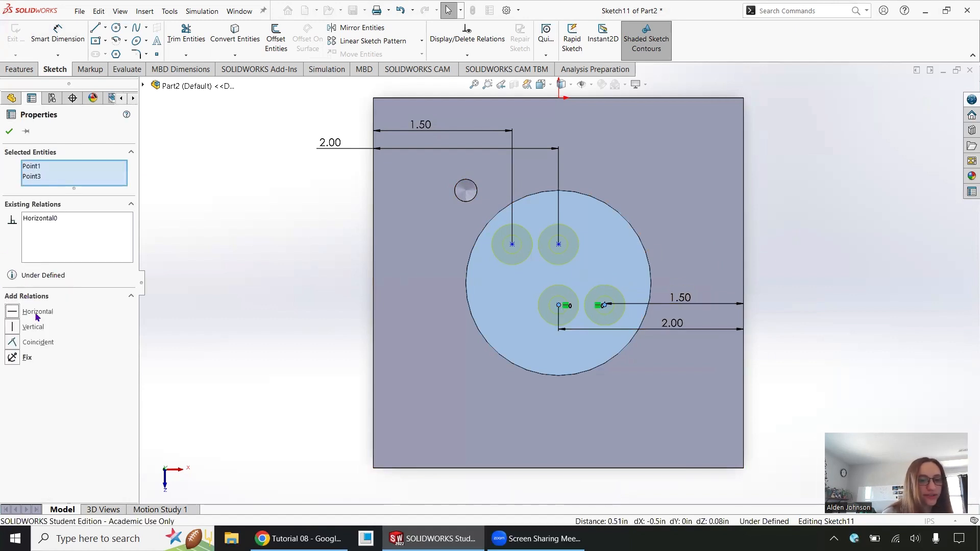
left_click(559, 245)
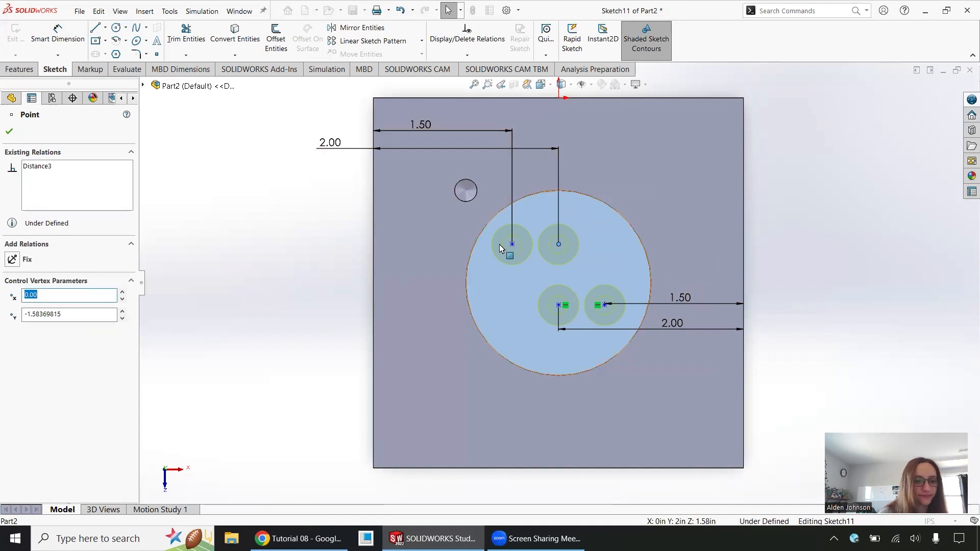
left_click(512, 244, "ctrl")
left_click(38, 312)
Step: Dimension the back pair of counterbore centres 1.5 in from the block's back edge
left_click(44, 25)
left_click(560, 98)
left_click(541, 244)
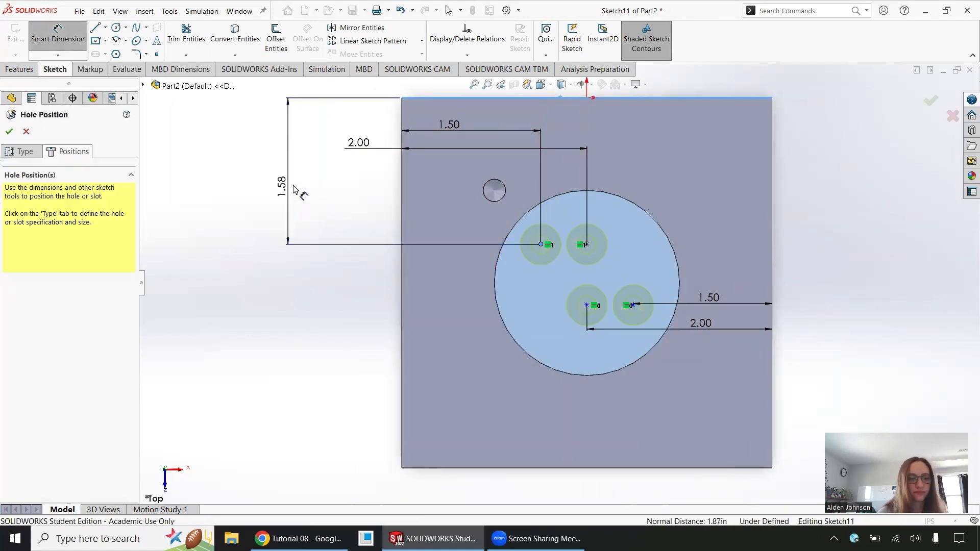
left_click(289, 188)
type("1.5")
key("Return")
Step: Dimension the front pair of counterbore centres 1.5 in from the block's front edge and finish the counterbore feature
left_click(587, 305)
left_click(593, 467)
left_click(315, 366)
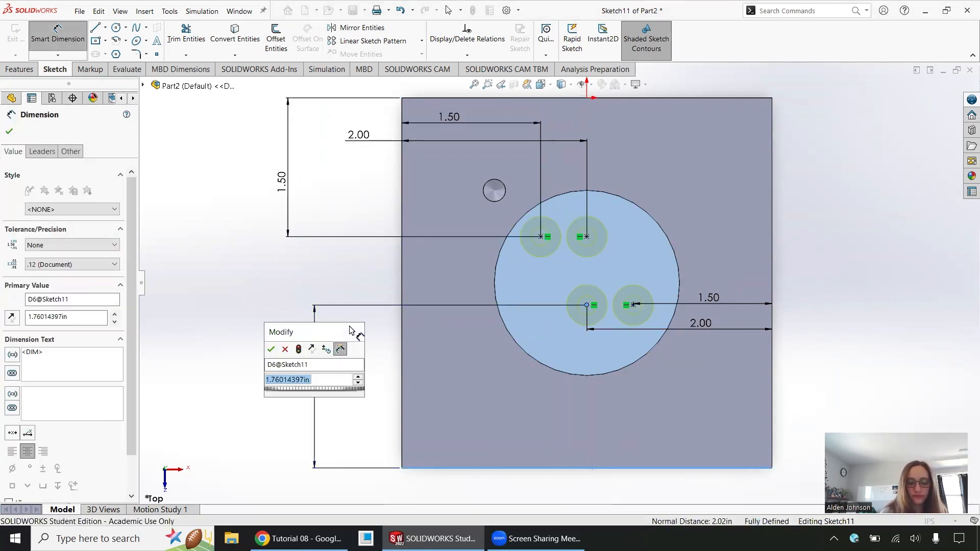
type("1.5")
key("Return")
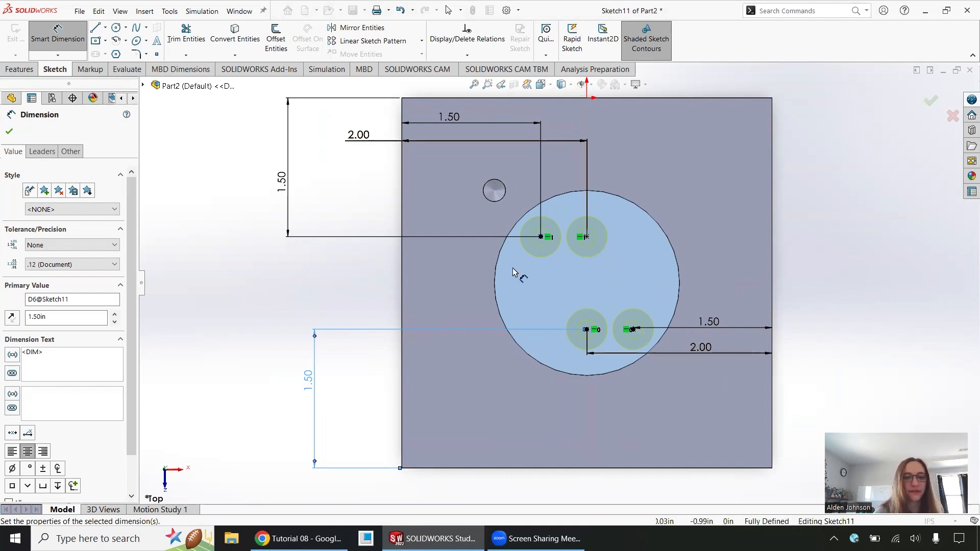
left_click(930, 103)
left_click(930, 103)
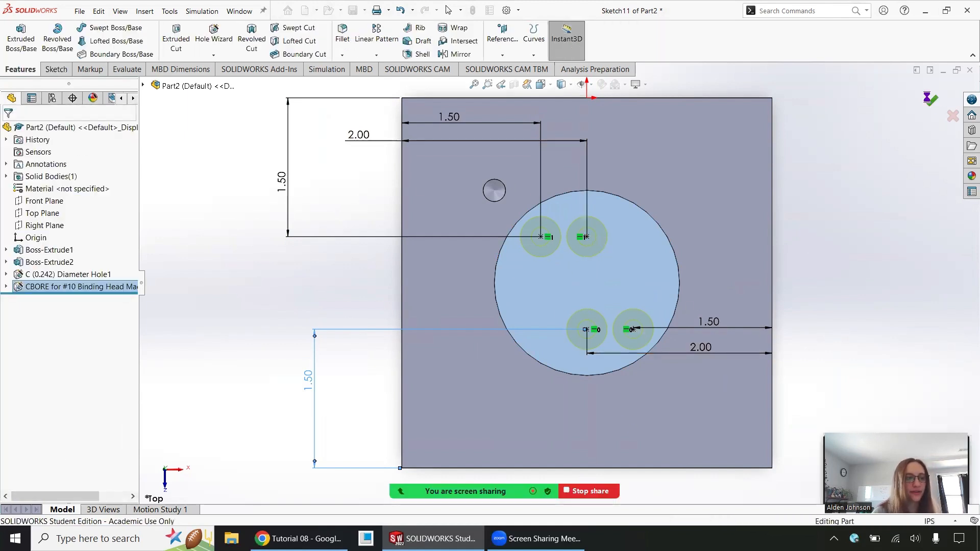
Step: Display the part with hidden lines visible and examine the shape and depth of the highlighted counterbore holes inside the boss
middle_click_drag(714, 263, 713, 139)
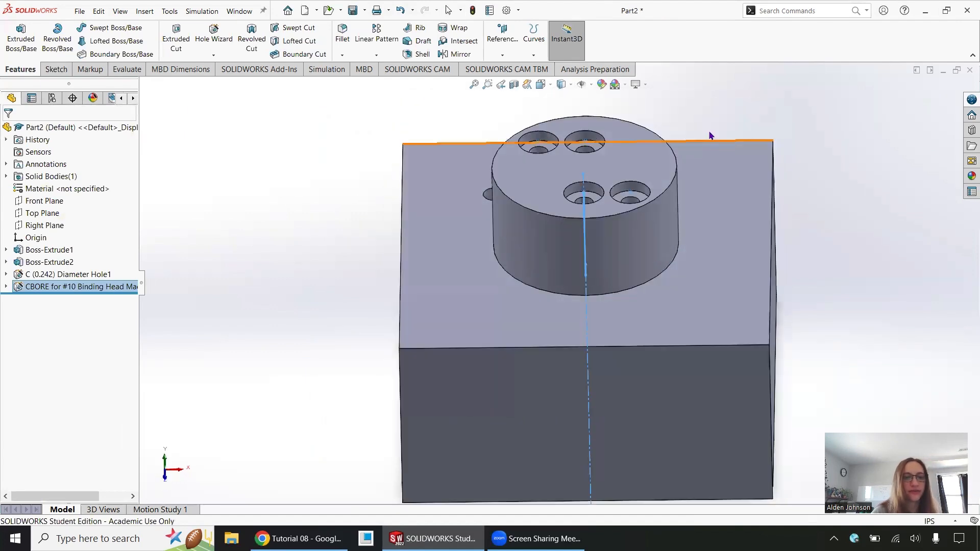
mouse_move(570, 86)
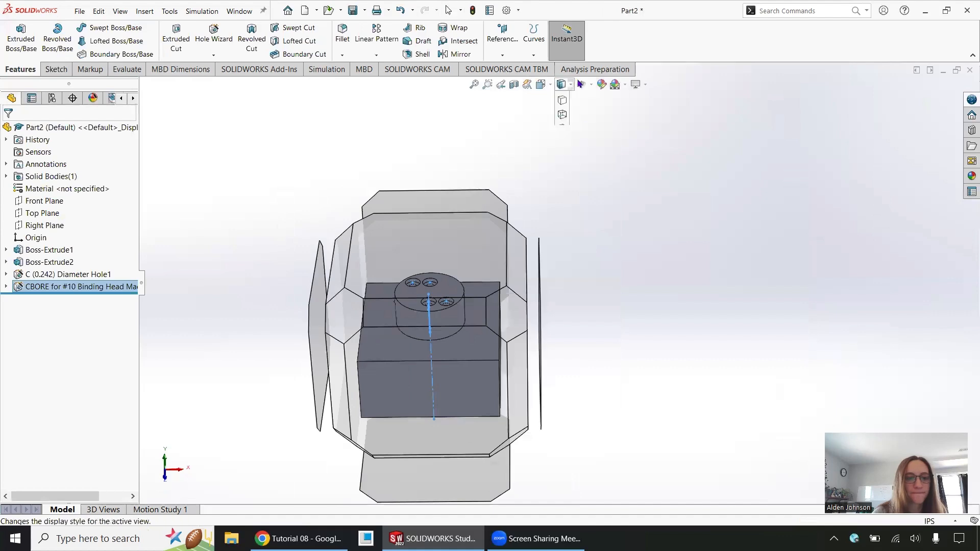
left_click(564, 141)
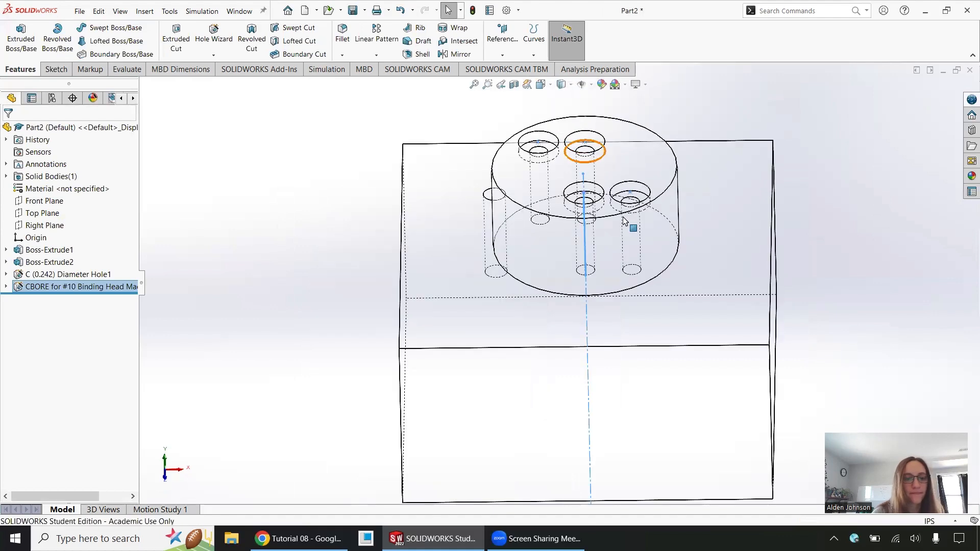
middle_click_drag(810, 335, 620, 328)
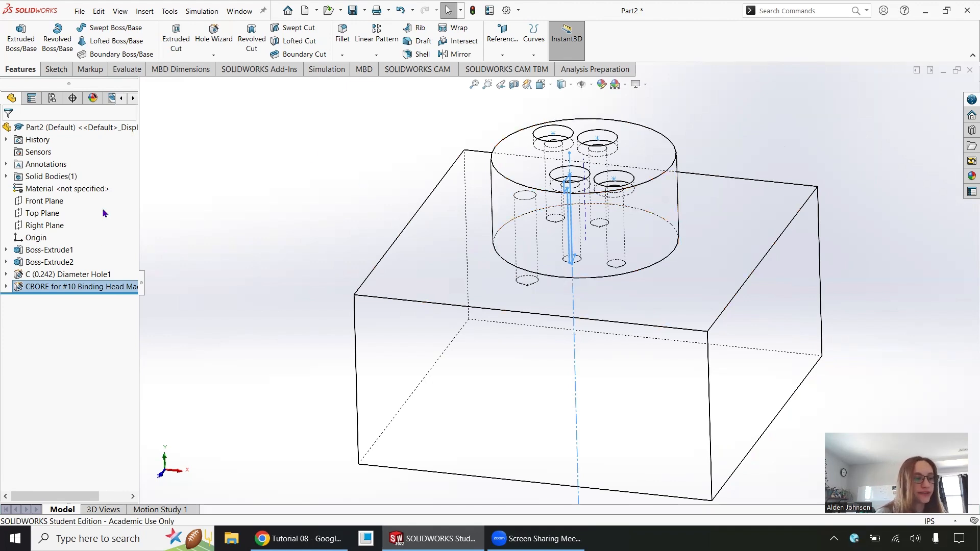
left_click(97, 274)
left_click(91, 288)
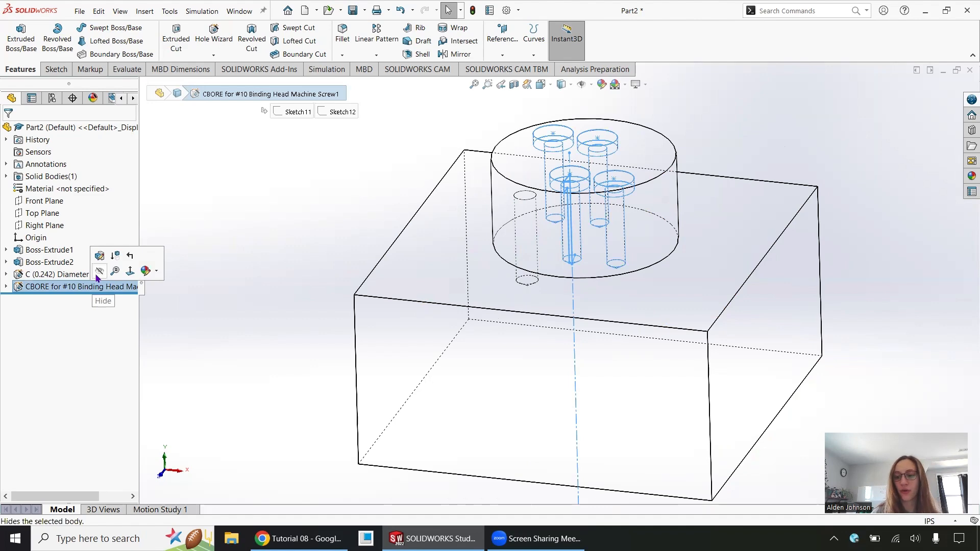
middle_click_drag(525, 393, 571, 314)
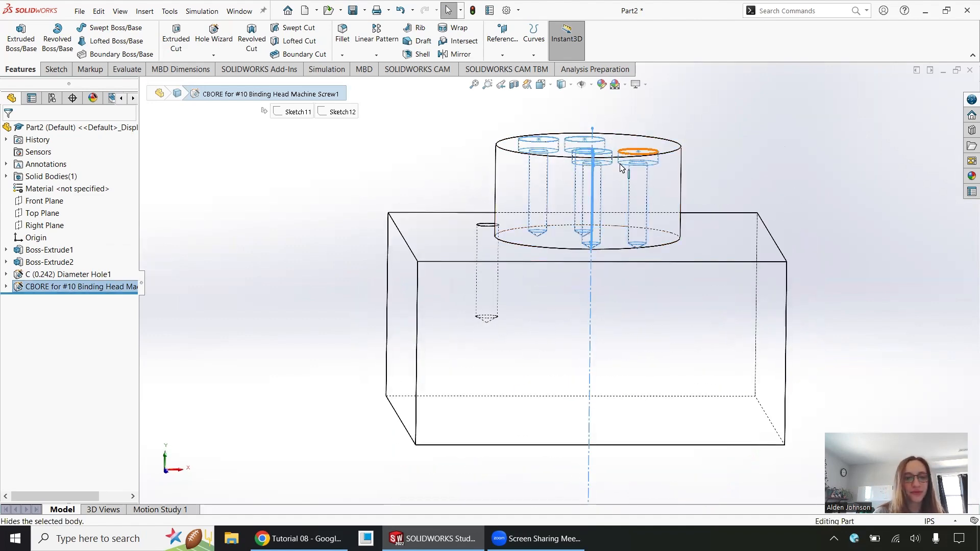